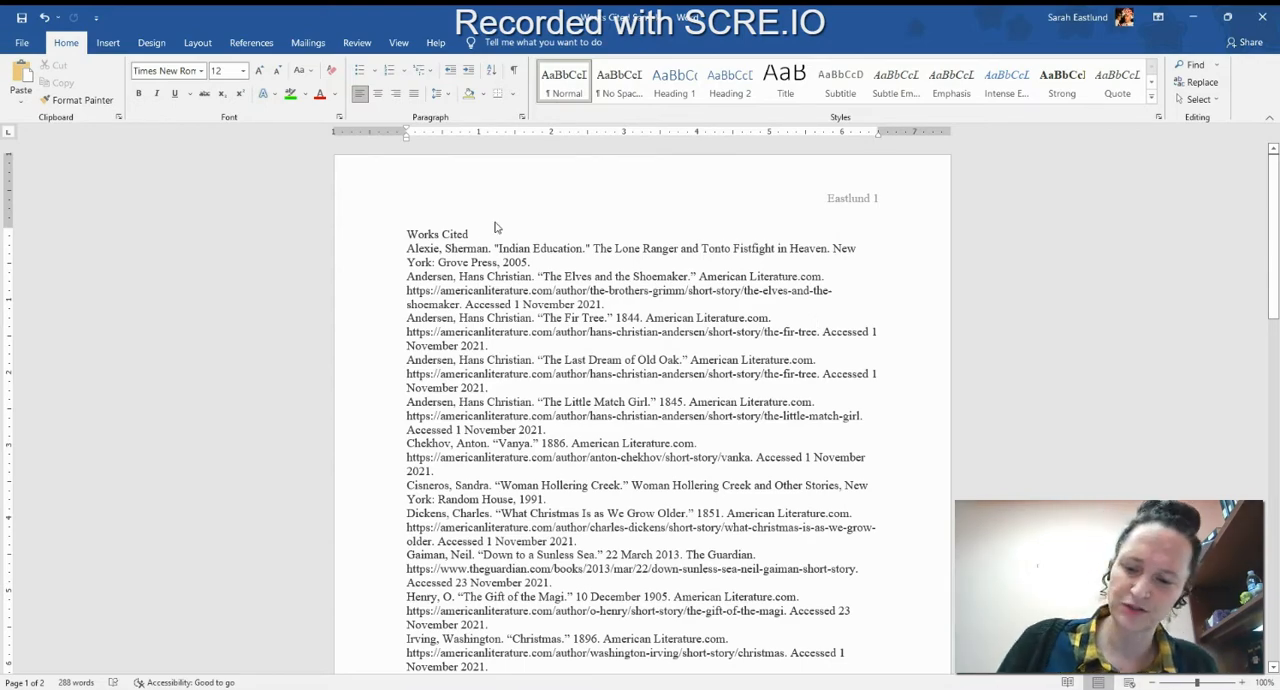
# Set the font of the entire document to Times New Roman at size 12.
pyautogui.hotkey('ctrl', 'a')
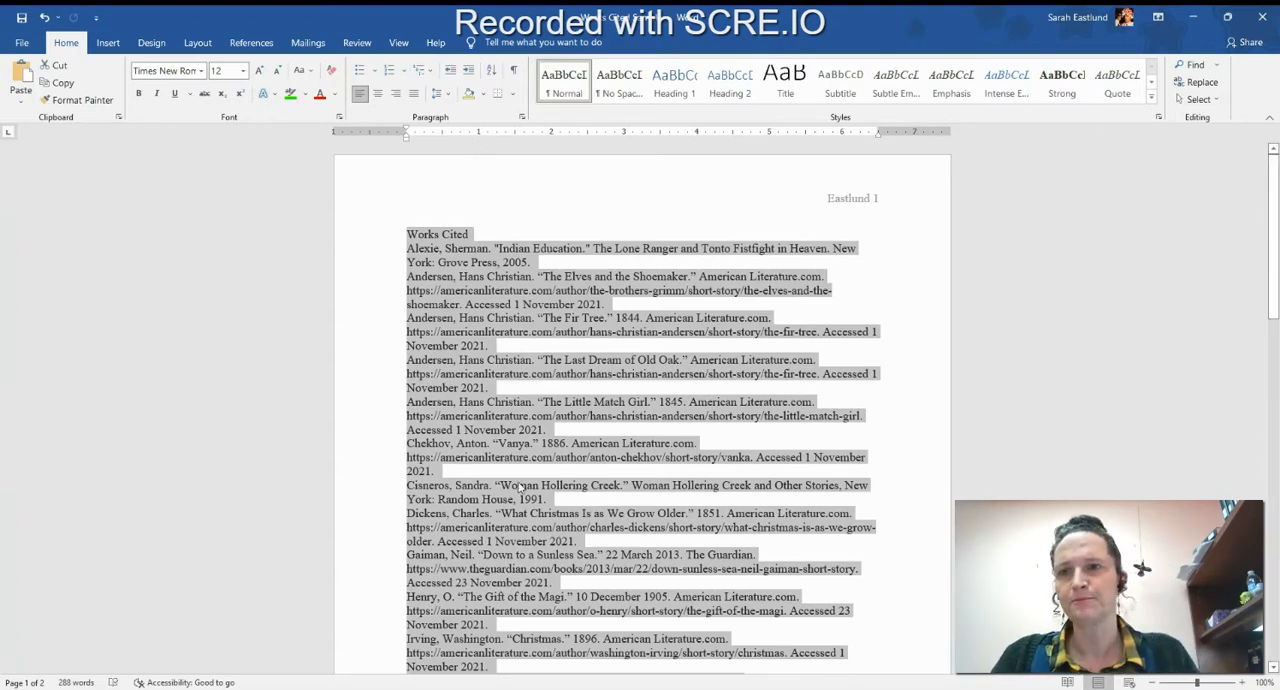
pyautogui.click(194, 66)
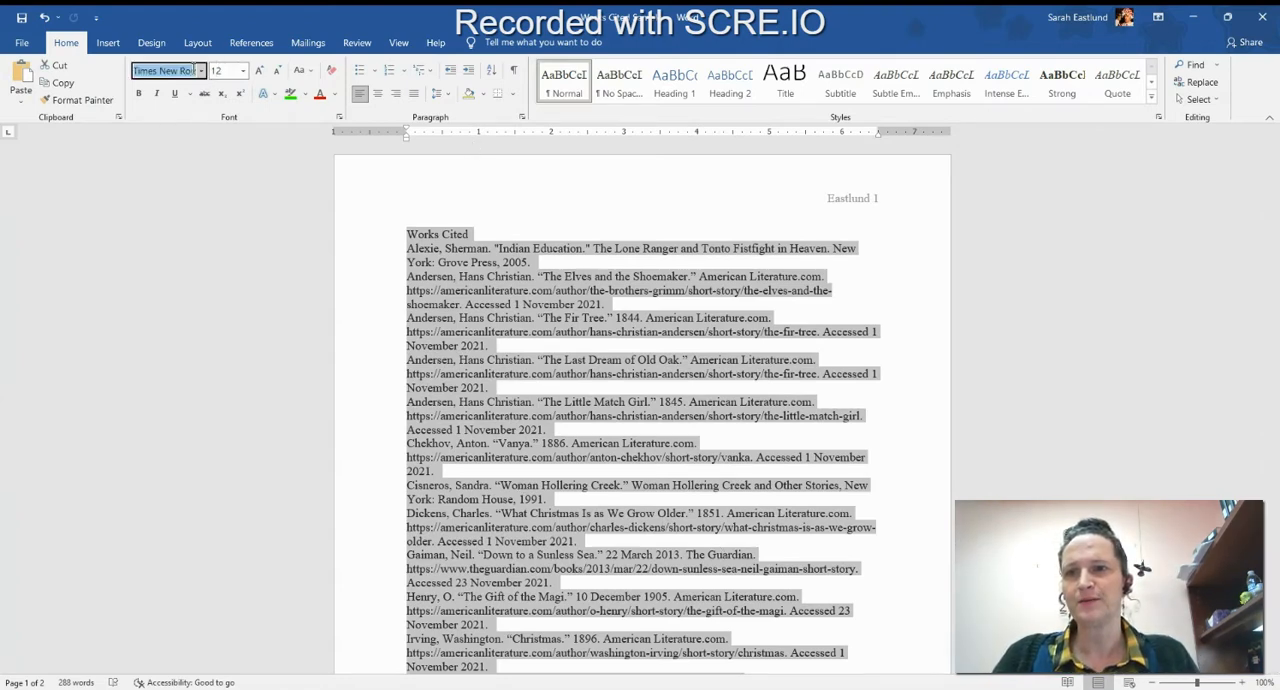
pyautogui.click(201, 70)
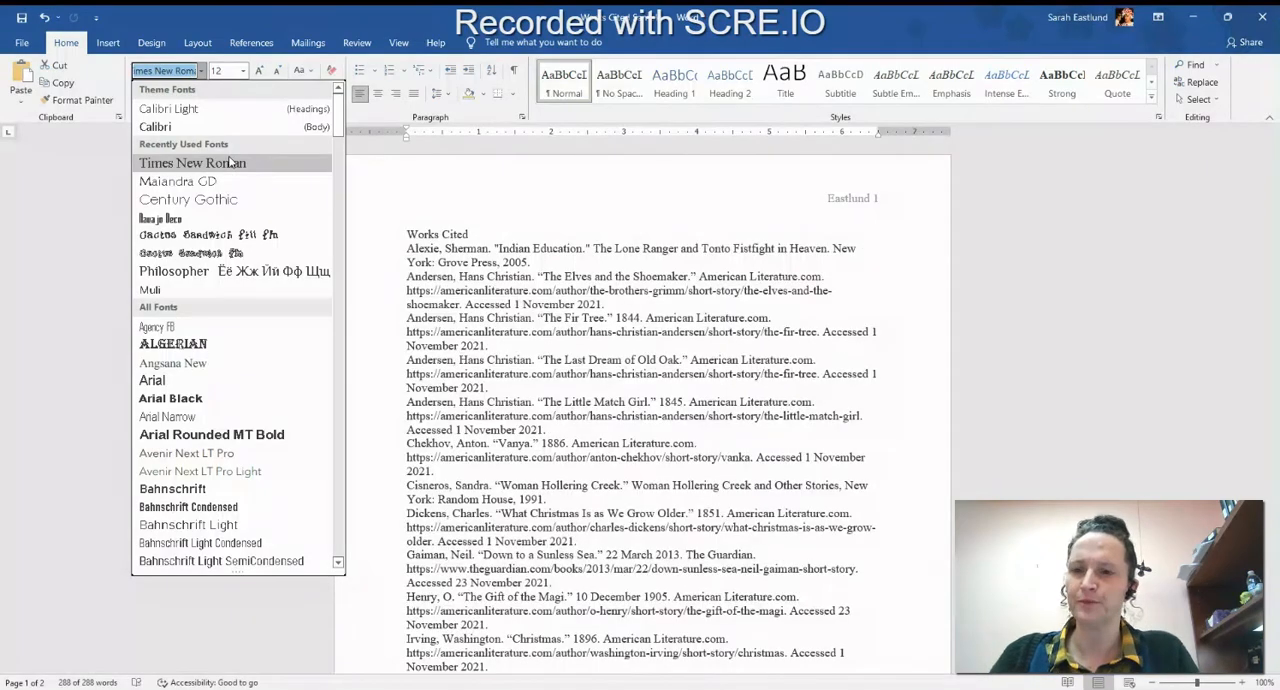
pyautogui.click(229, 162)
pyautogui.click(244, 71)
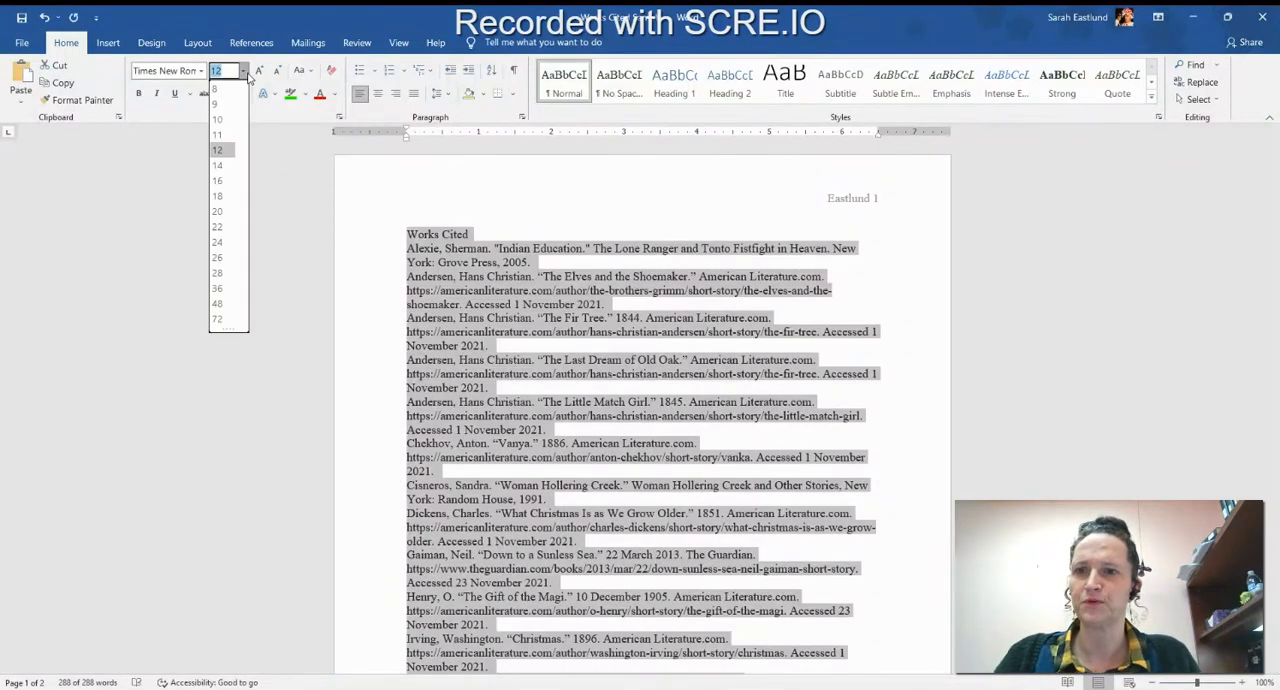
pyautogui.click(227, 151)
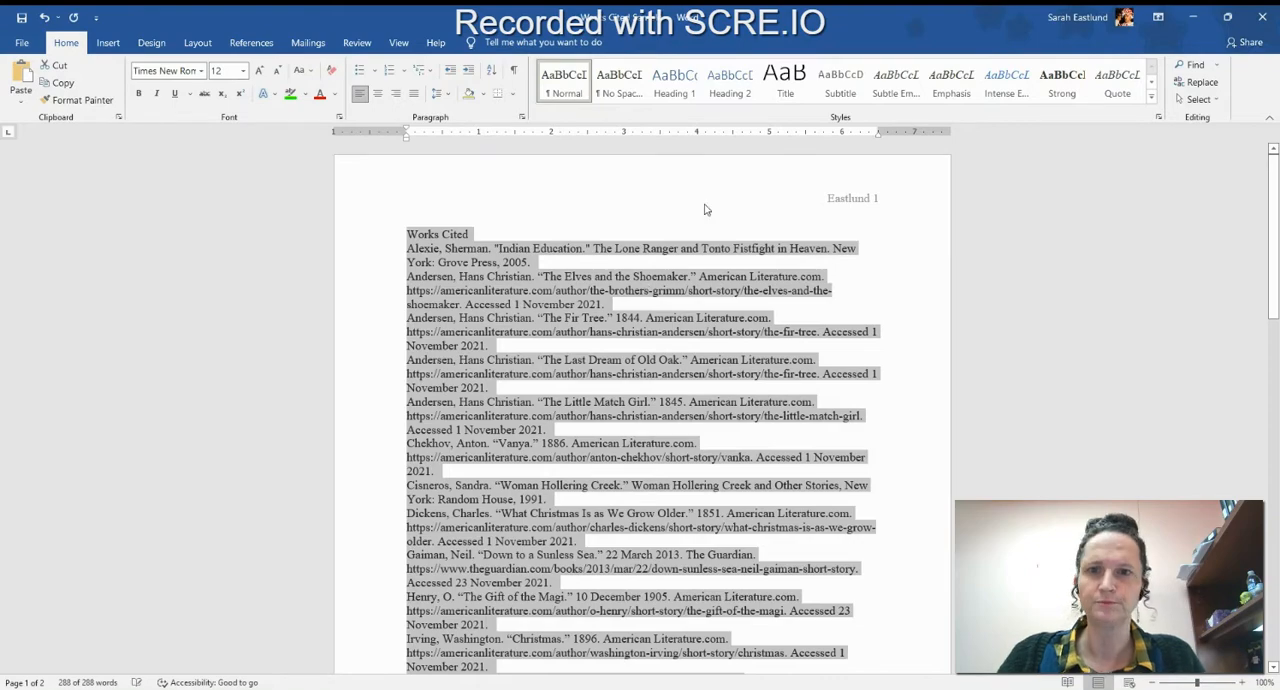
# Apply double line spacing to the entire document.
pyautogui.click(521, 119)
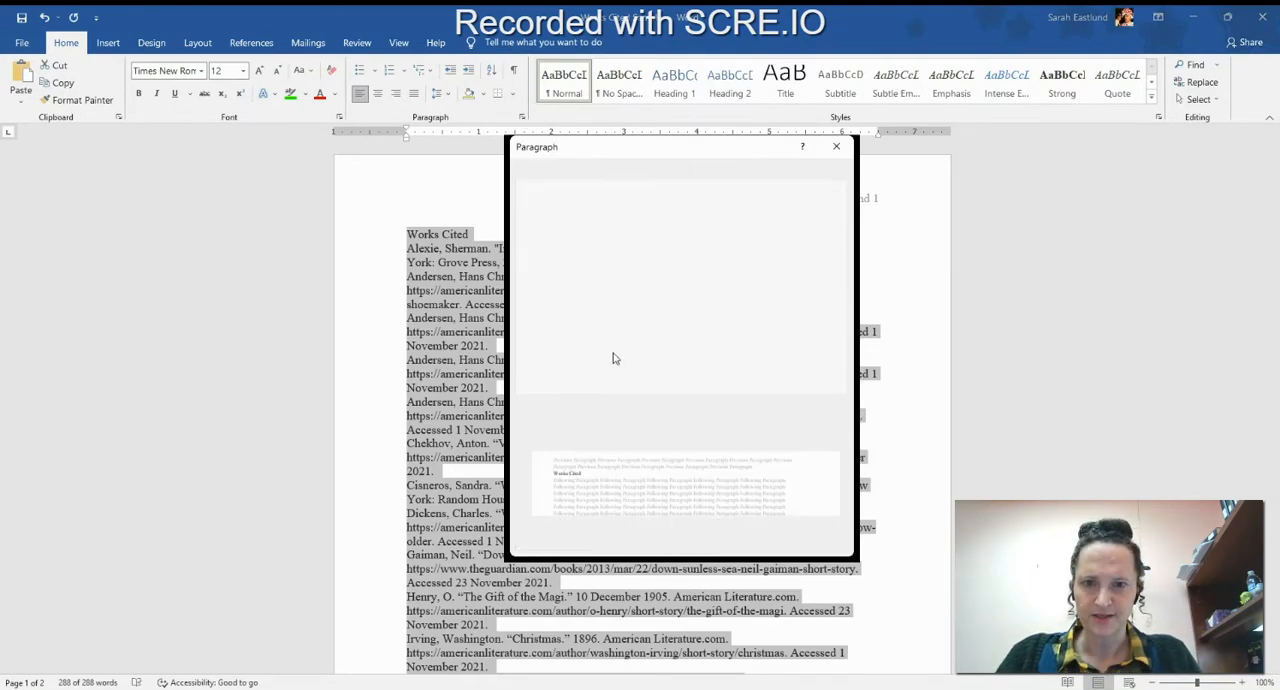
pyautogui.click(543, 406)
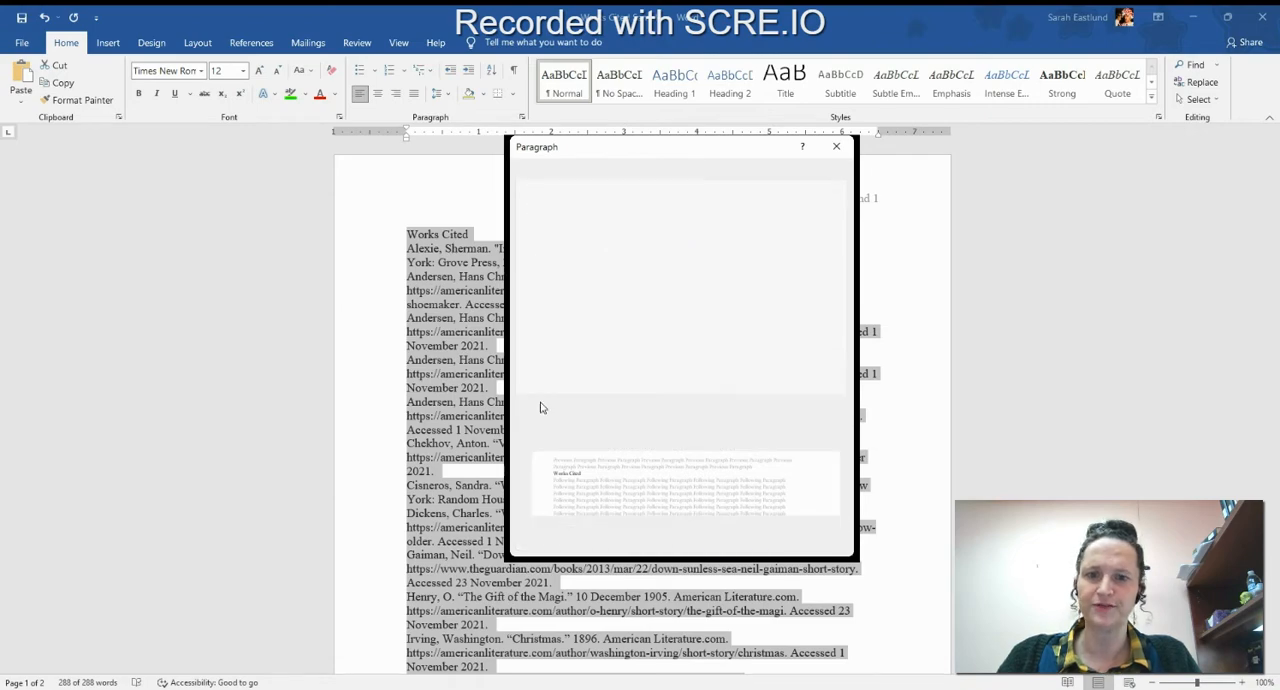
pyautogui.click(774, 389)
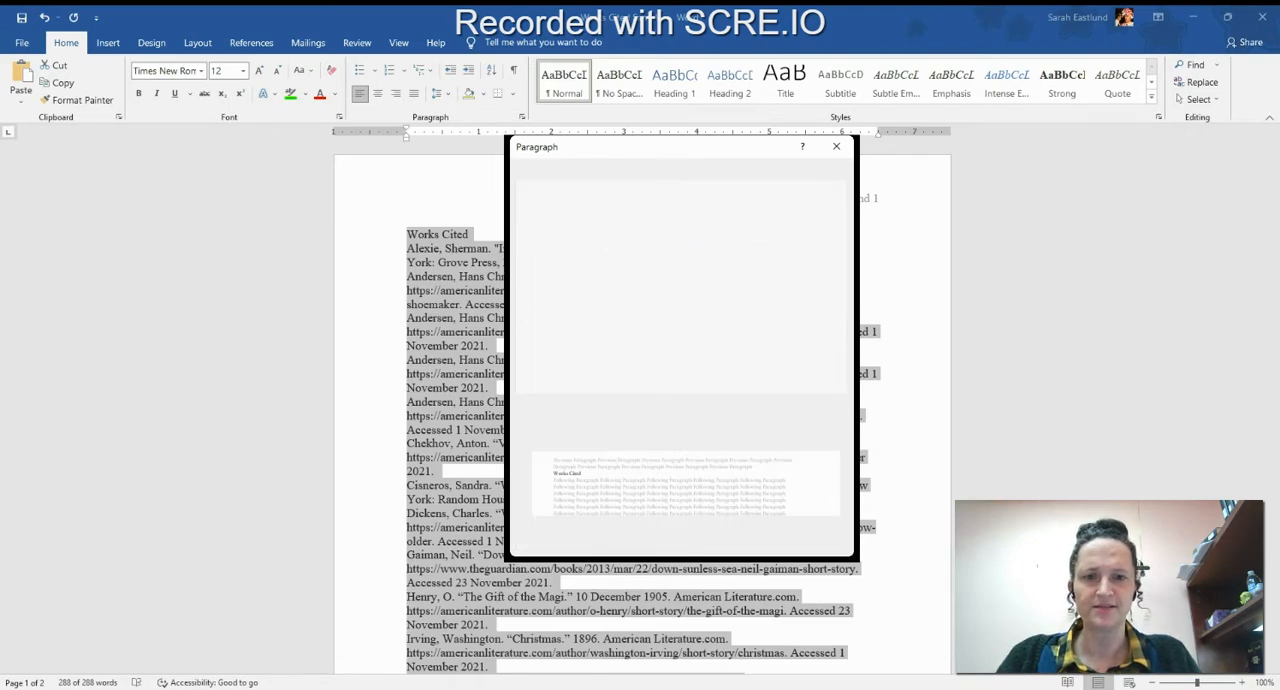
pyautogui.click(737, 549)
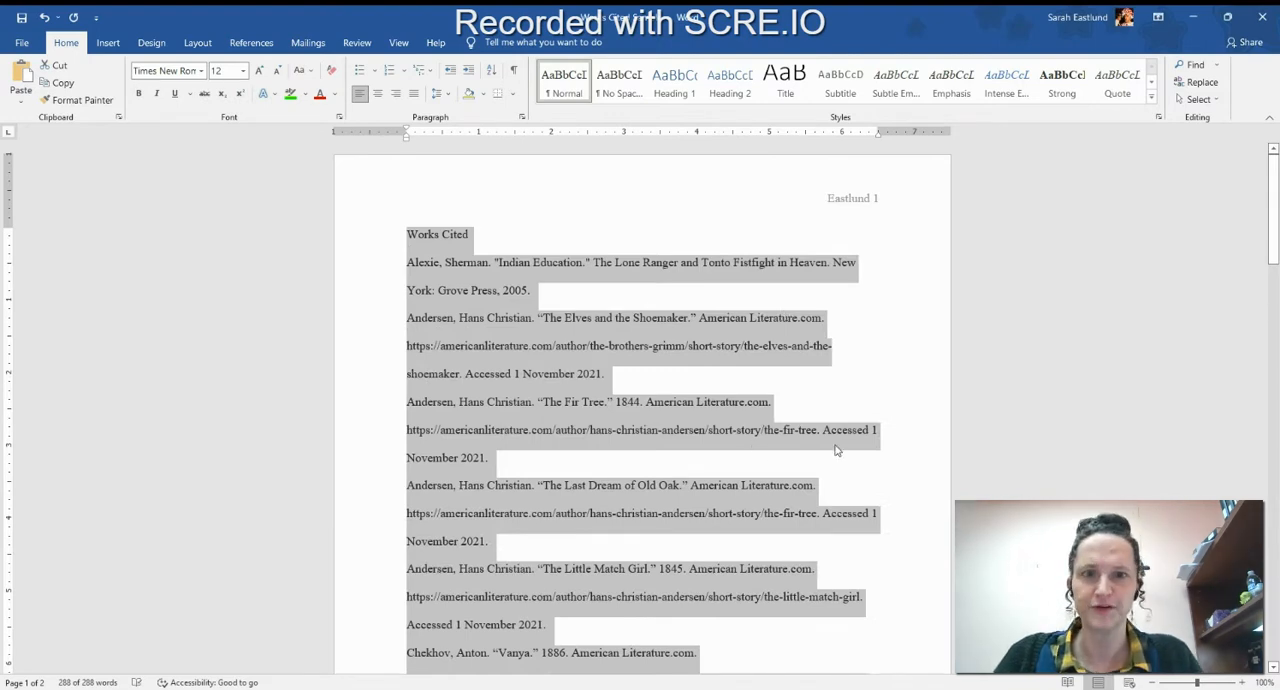
pyautogui.click(666, 378)
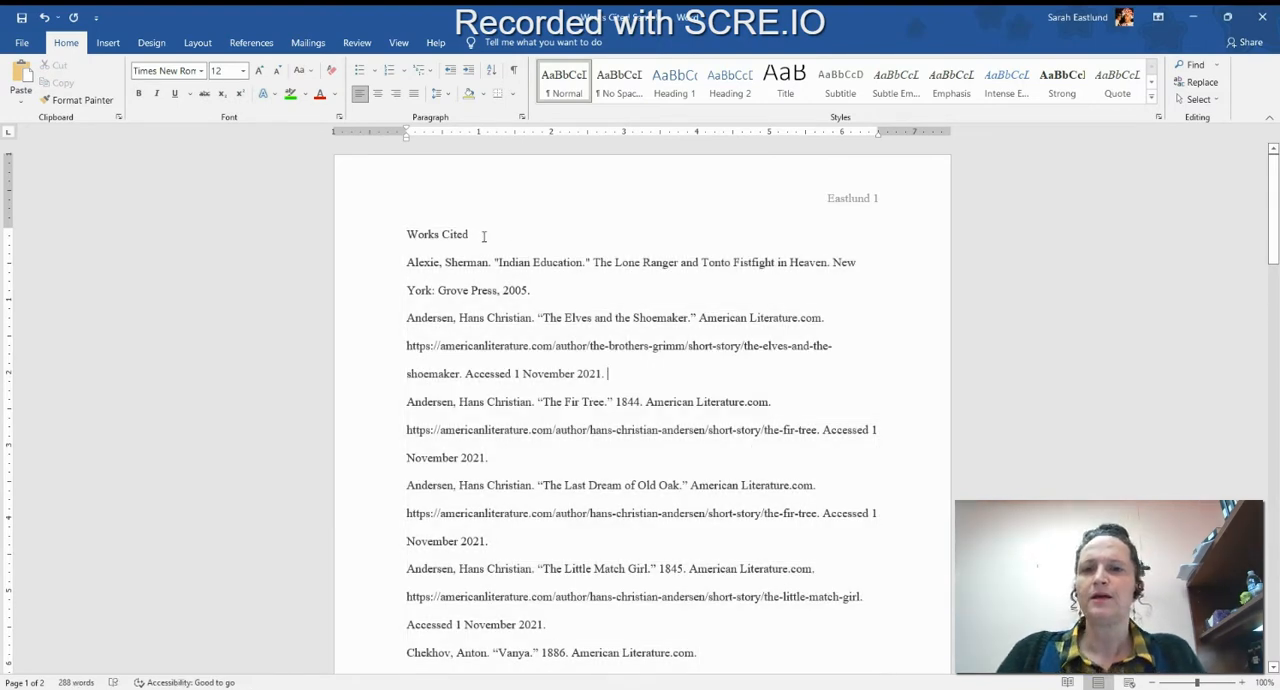
# Center the "Works Cited" title on the page.
pyautogui.moveTo(483, 236); pyautogui.dragTo(377, 226)
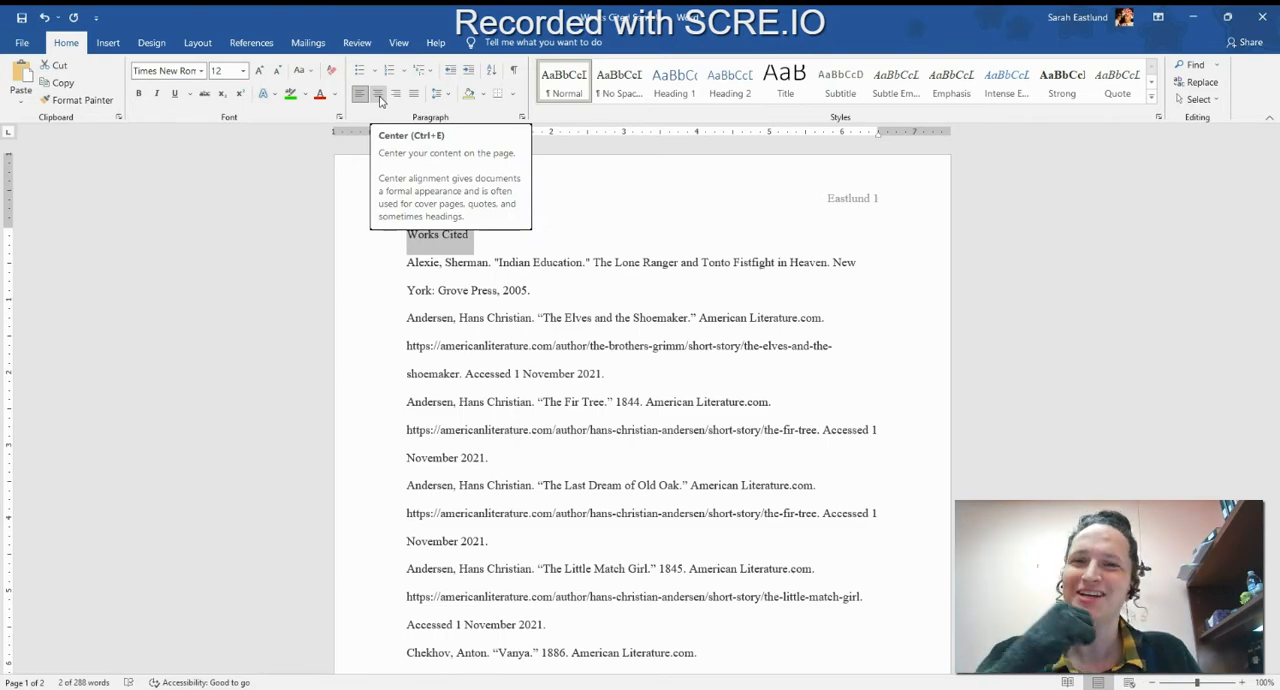
pyautogui.click(380, 95)
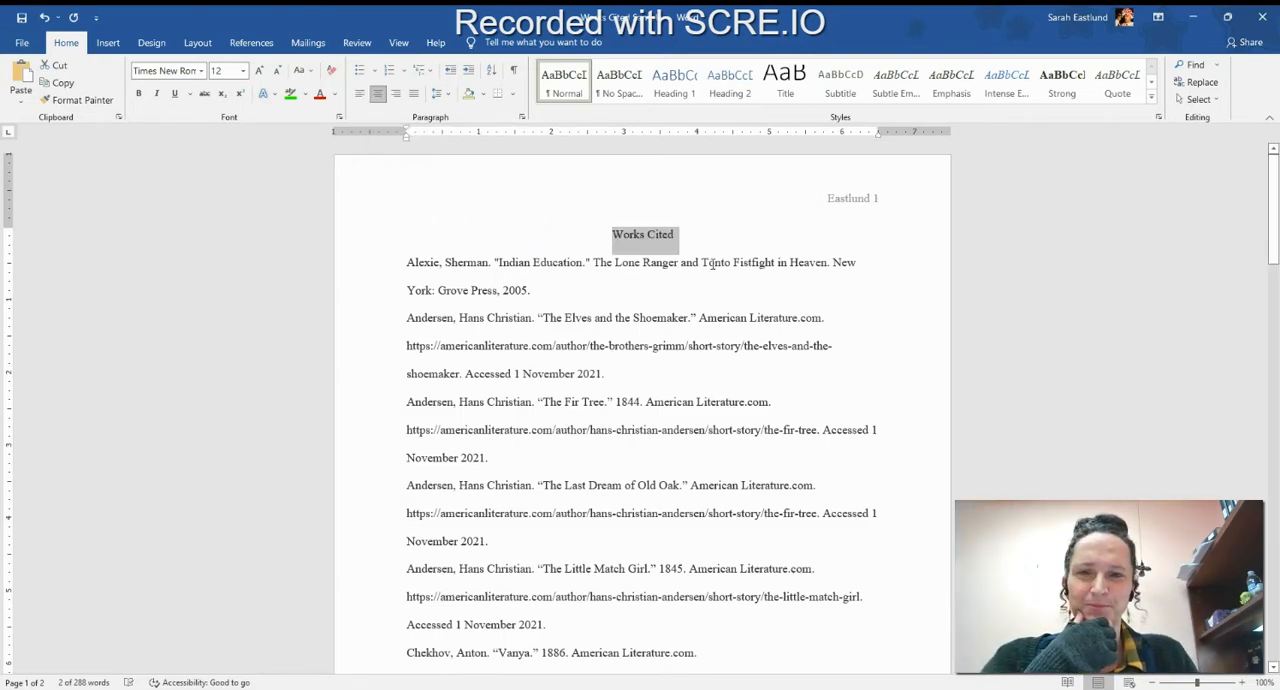
pyautogui.click(594, 191)
# Examine the citation entries on both pages for alphabetical order by author's last name and by title.
pyautogui.scroll(-1, 487, 317)
pyautogui.scroll(-10, 487, 317)
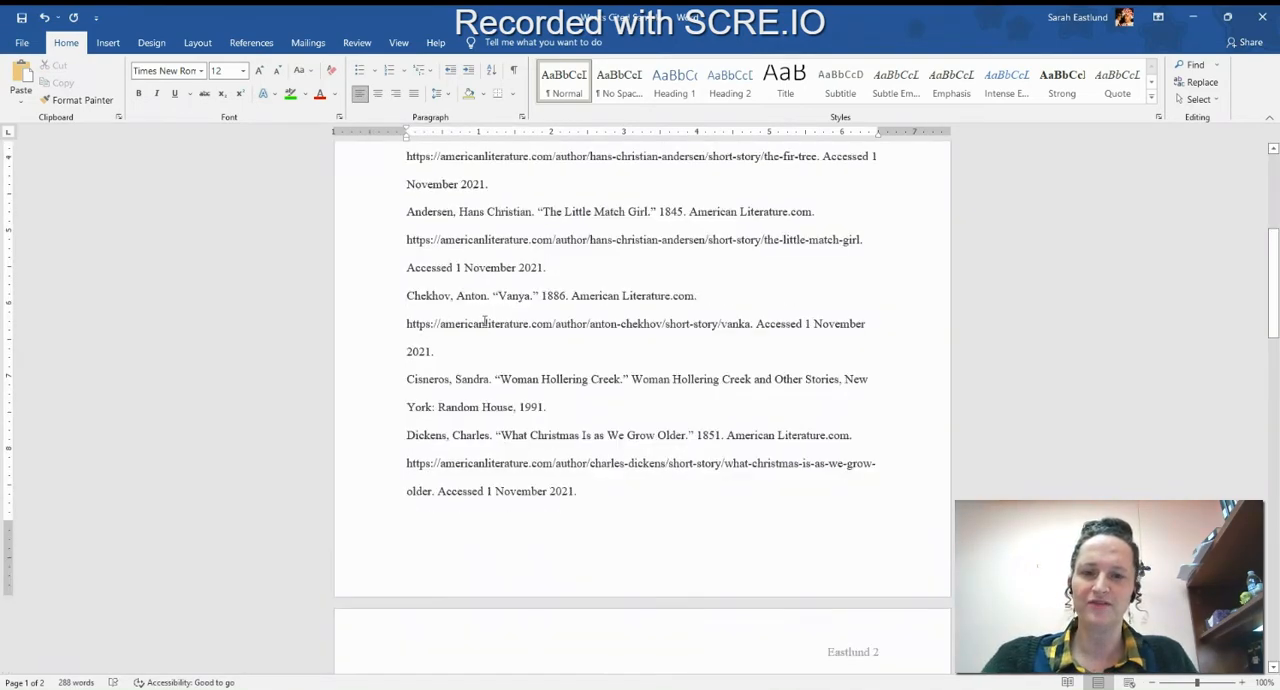
pyautogui.scroll(-4, 487, 322)
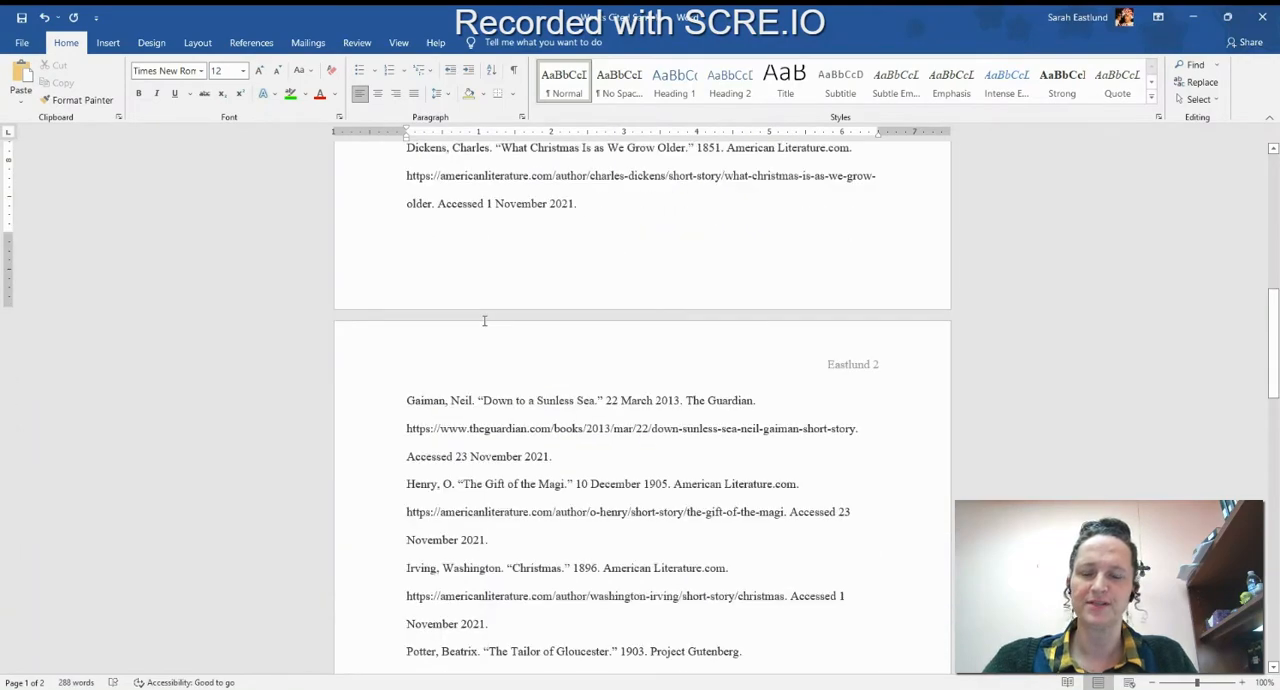
pyautogui.scroll(15, 484, 320)
pyautogui.doubleClick(414, 262)
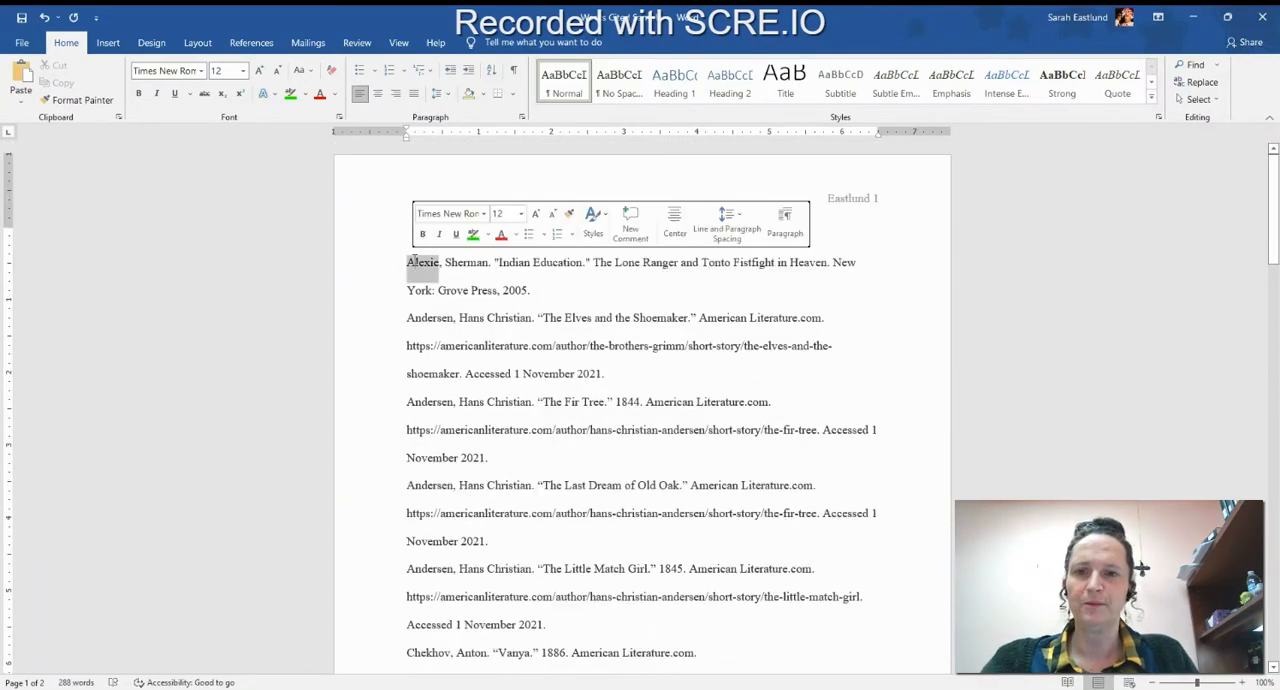
pyautogui.doubleClick(430, 318)
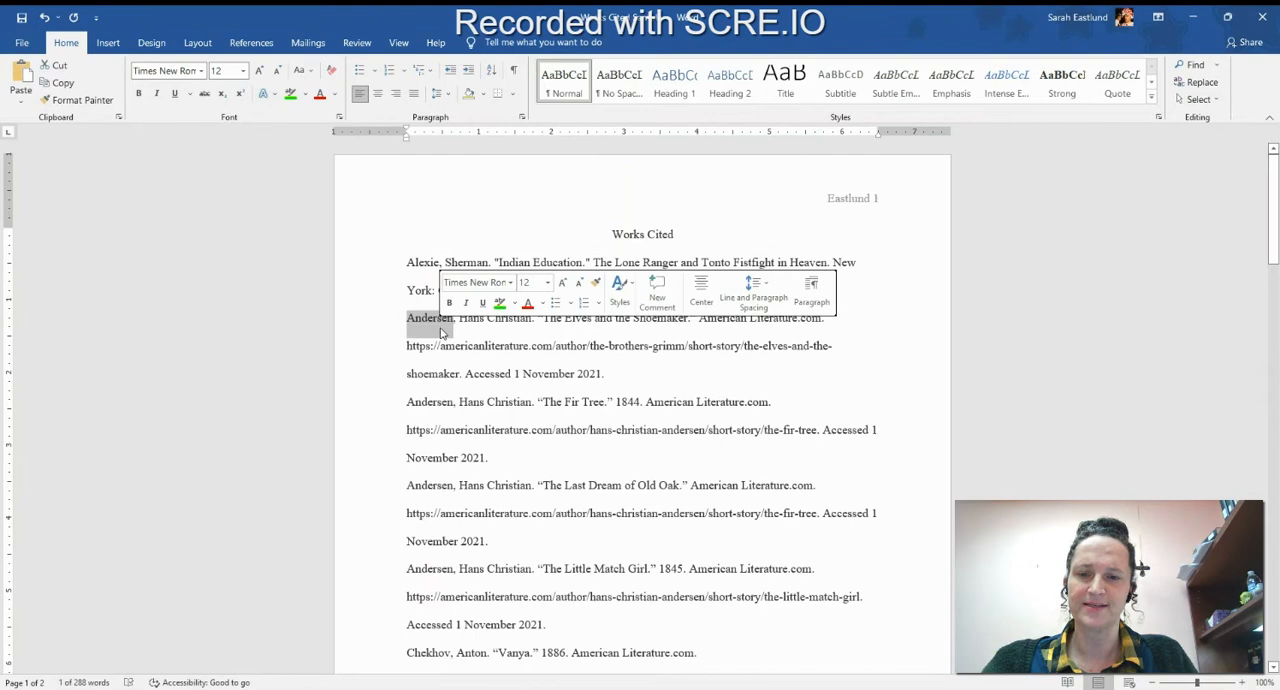
pyautogui.doubleClick(430, 404)
pyautogui.click(548, 401)
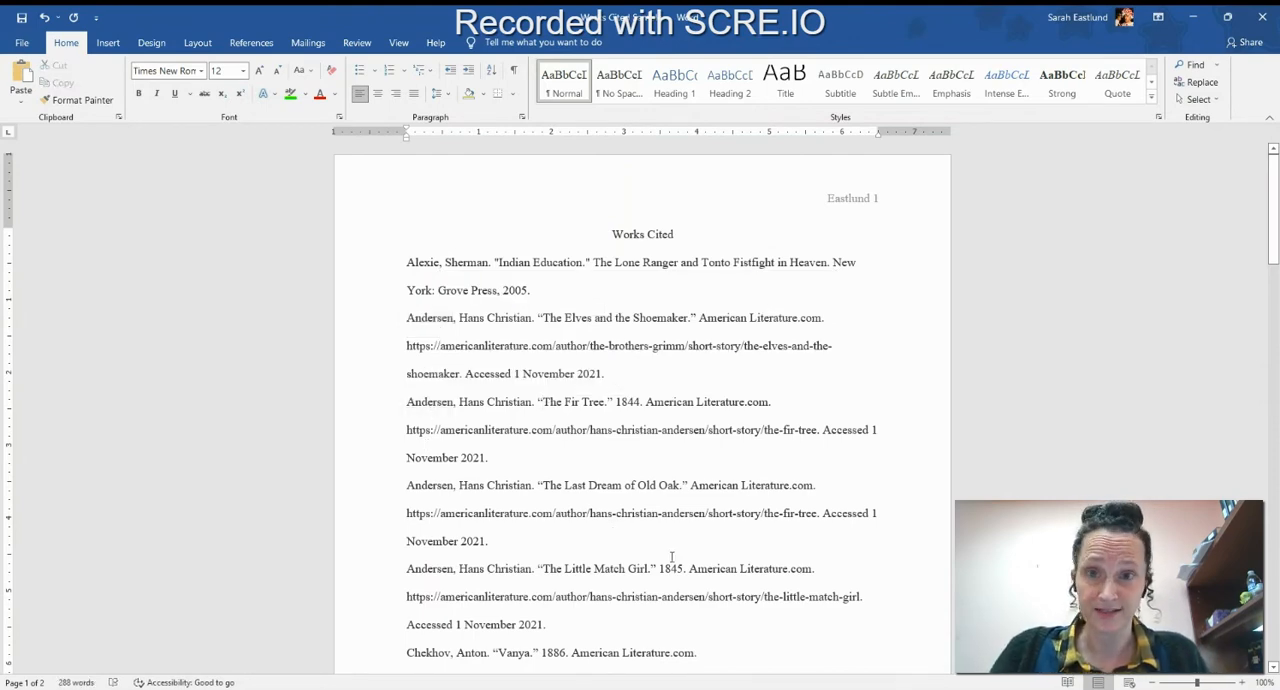
# Give the citation entries below the "Works Cited" title a 0.5-inch hanging indent using the ruler.
pyautogui.click(398, 42)
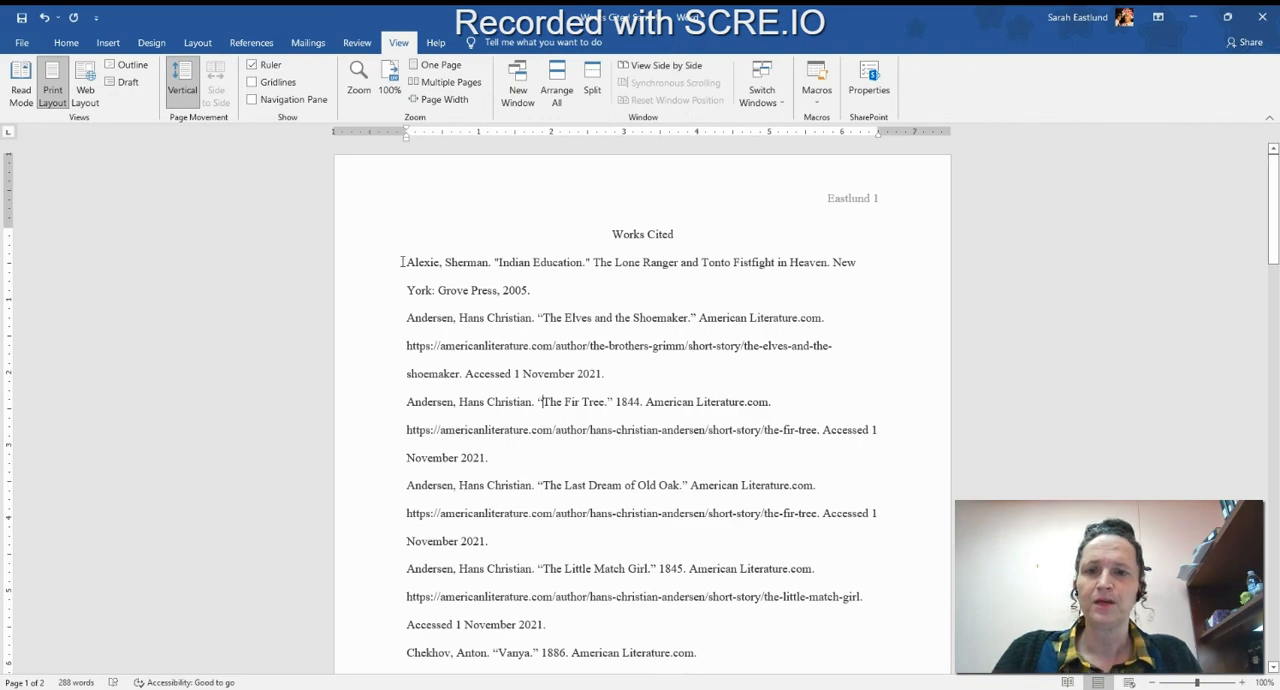
pyautogui.moveTo(402, 262); pyautogui.dragTo(909, 548)
pyautogui.scroll(-3, 432, 262)
pyautogui.scroll(-9, 432, 262)
pyautogui.scroll(3, 575, 373)
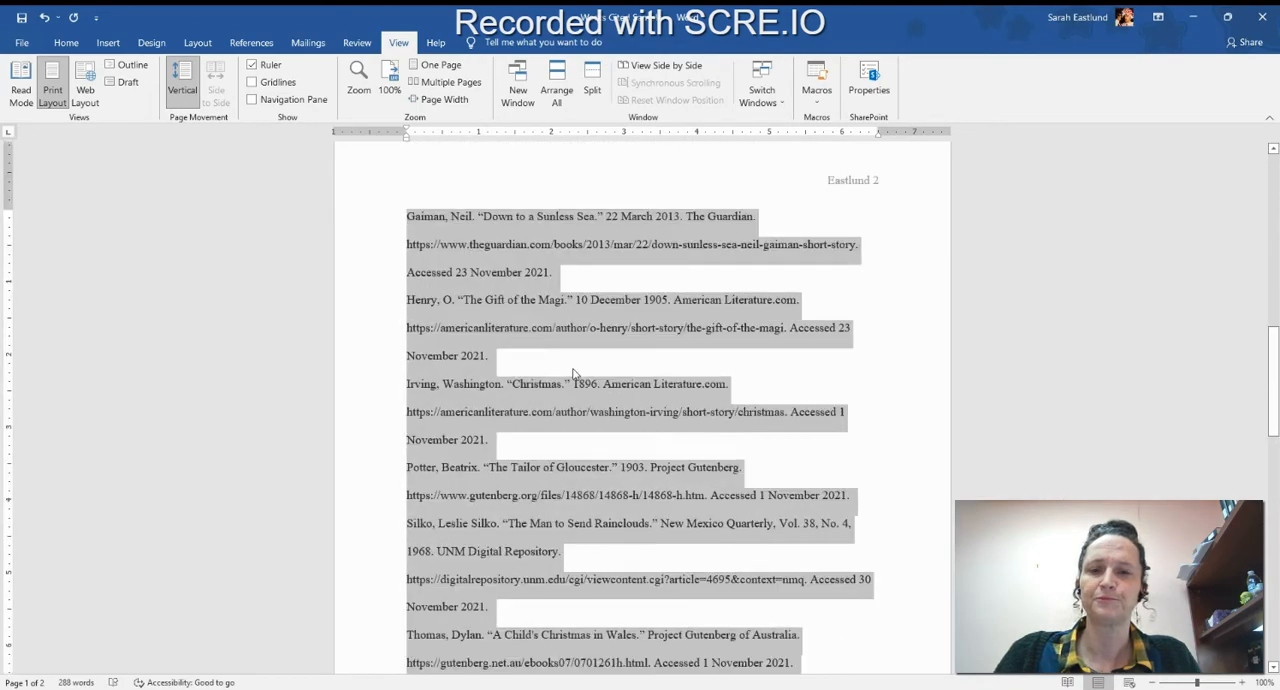
pyautogui.scroll(10, 575, 373)
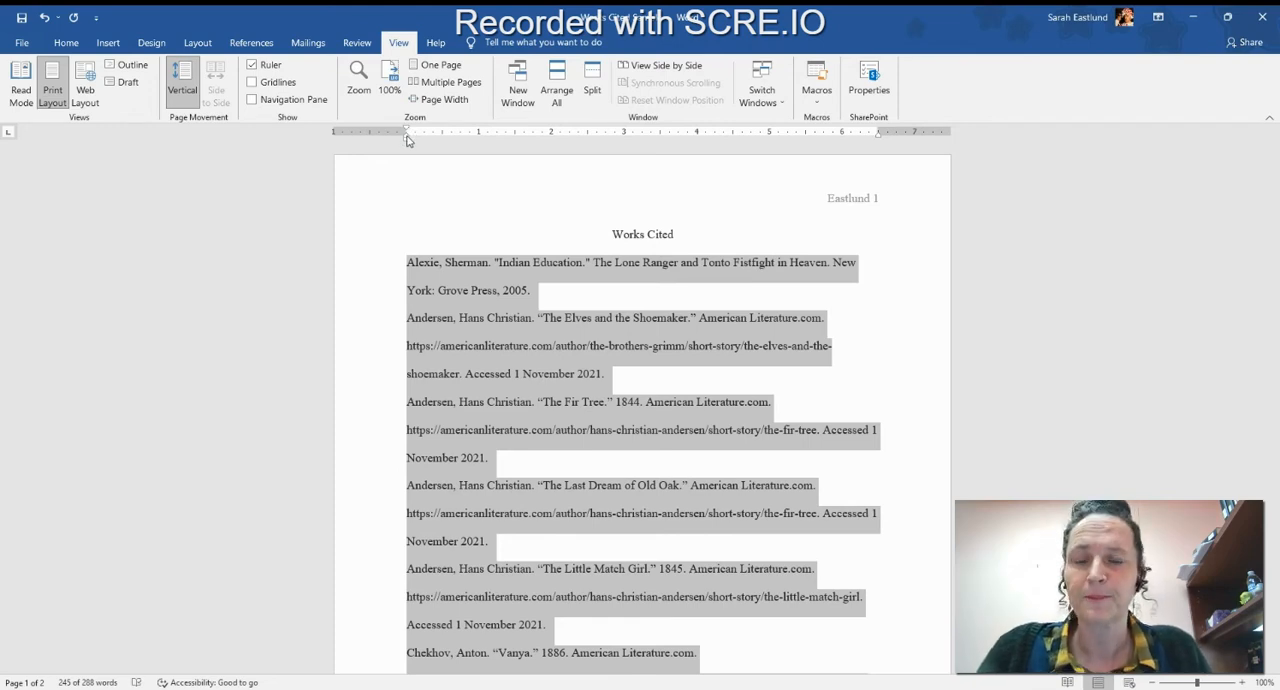
pyautogui.moveTo(406, 138); pyautogui.dragTo(410, 139)
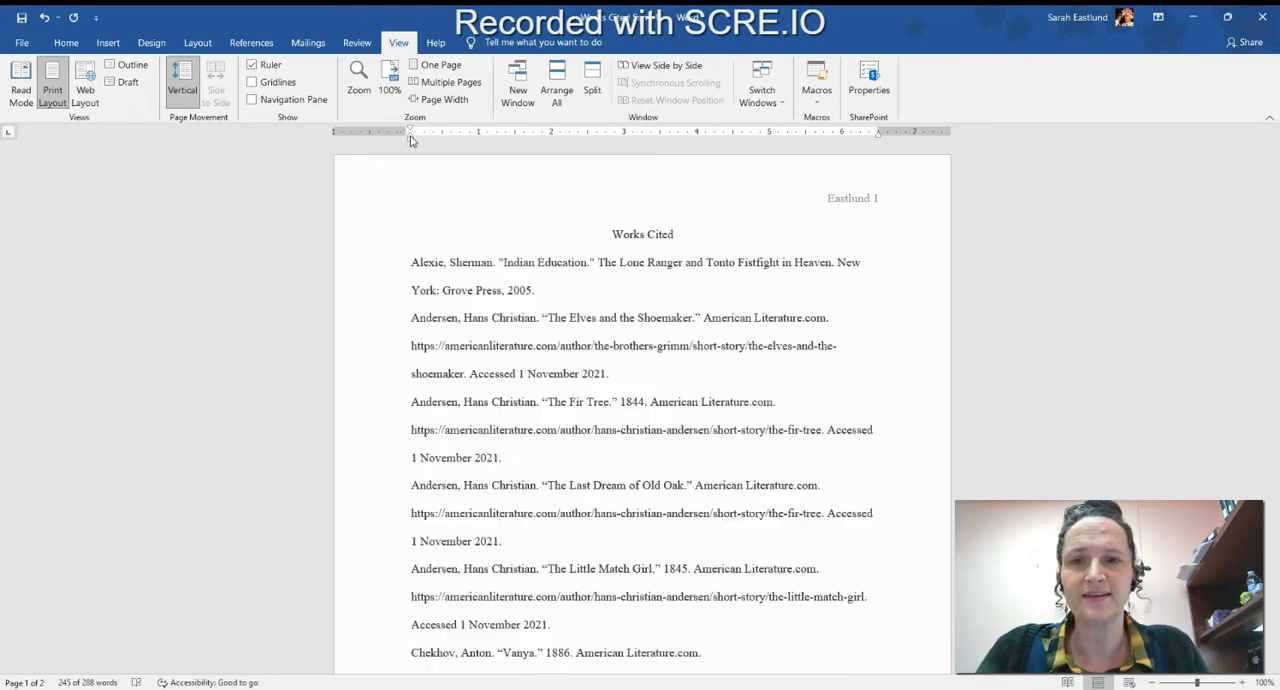
pyautogui.hotkey('ctrl', 'z')
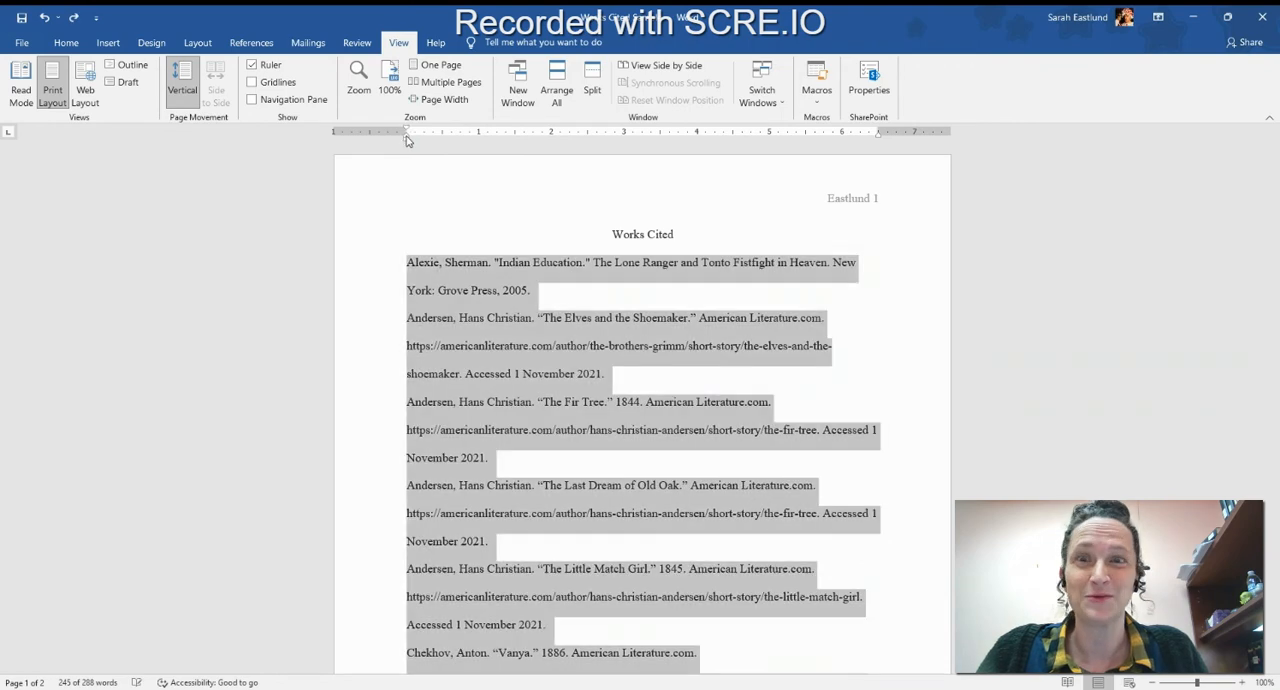
pyautogui.moveTo(406, 140); pyautogui.dragTo(443, 142)
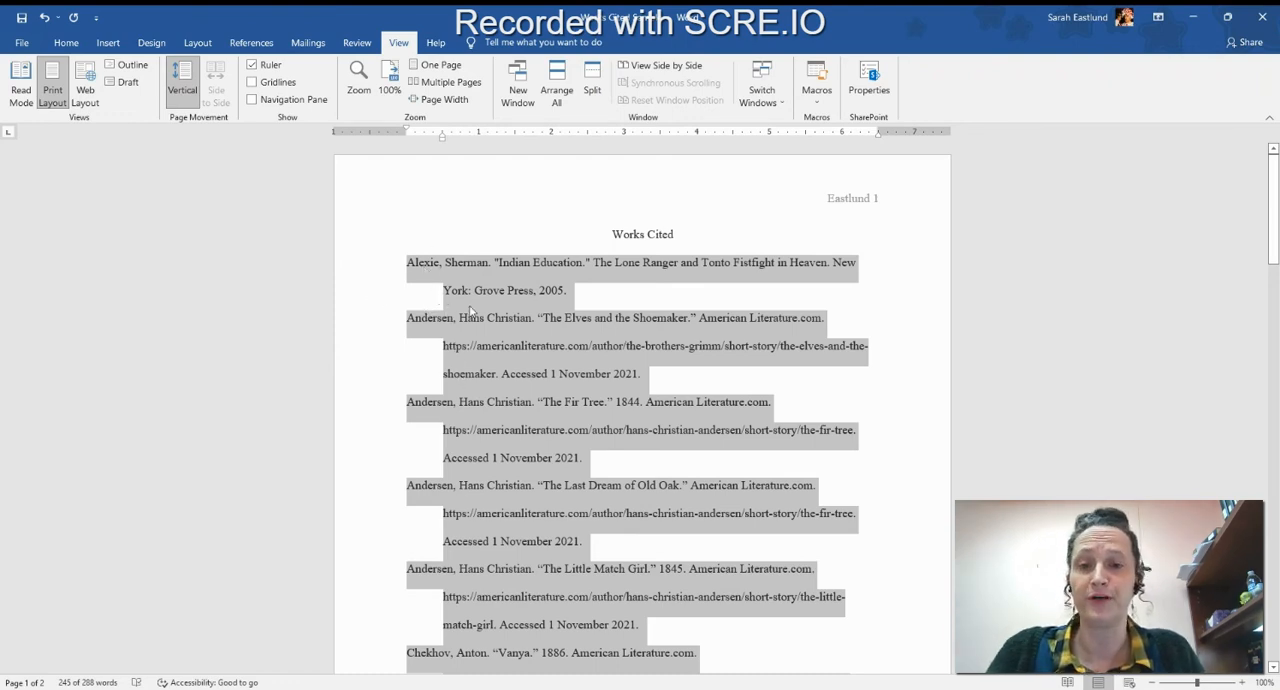
pyautogui.click(427, 297)
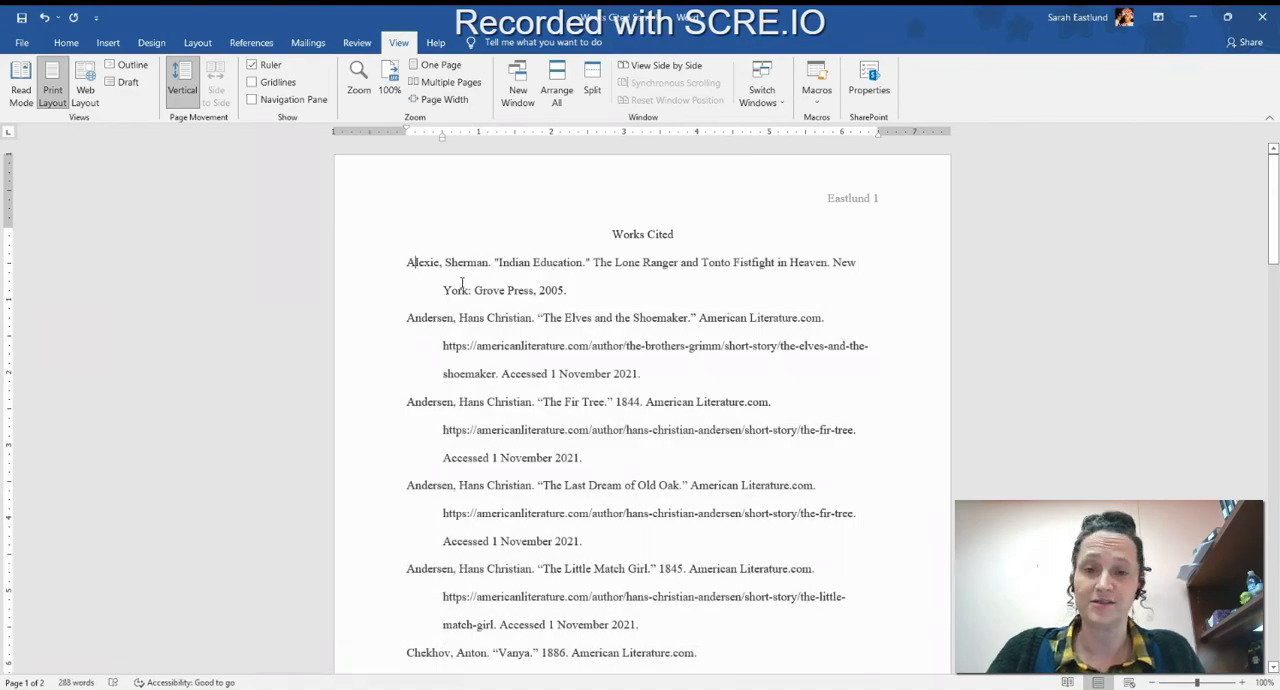
pyautogui.moveTo(412, 262); pyautogui.dragTo(563, 375)
pyautogui.scroll(-10, 565, 371)
pyautogui.scroll(-5, 565, 370)
pyautogui.scroll(15, 565, 370)
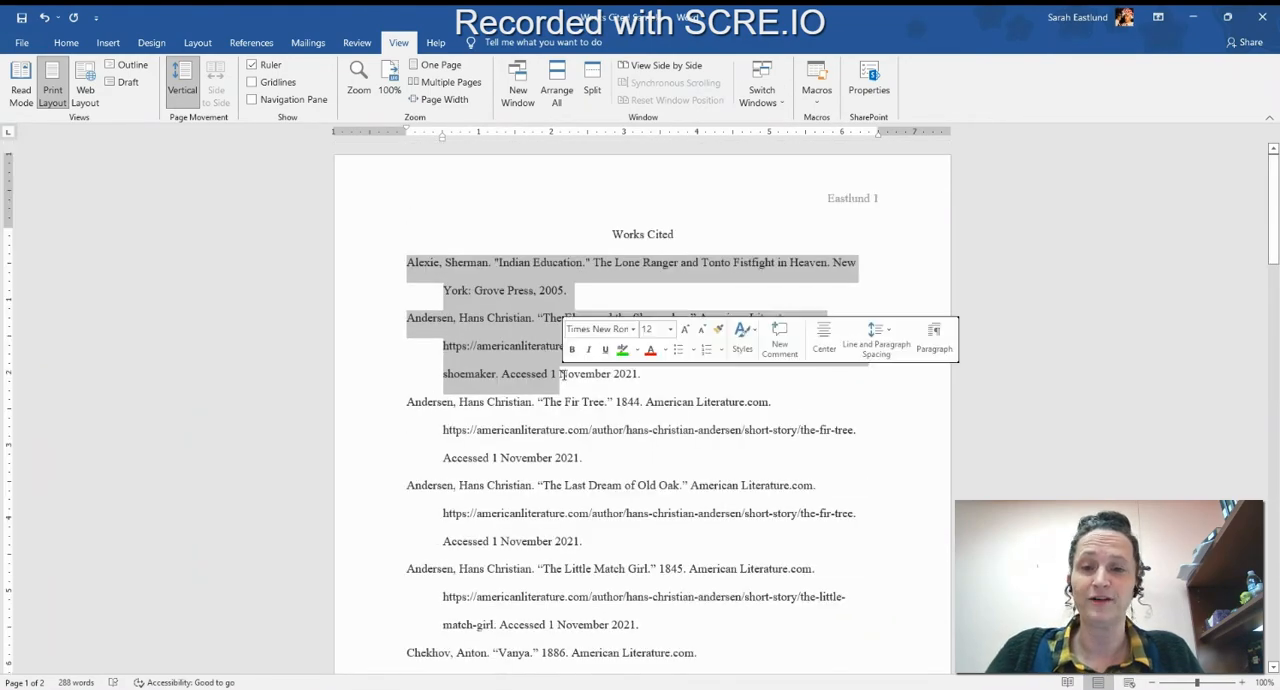
pyautogui.click(572, 401)
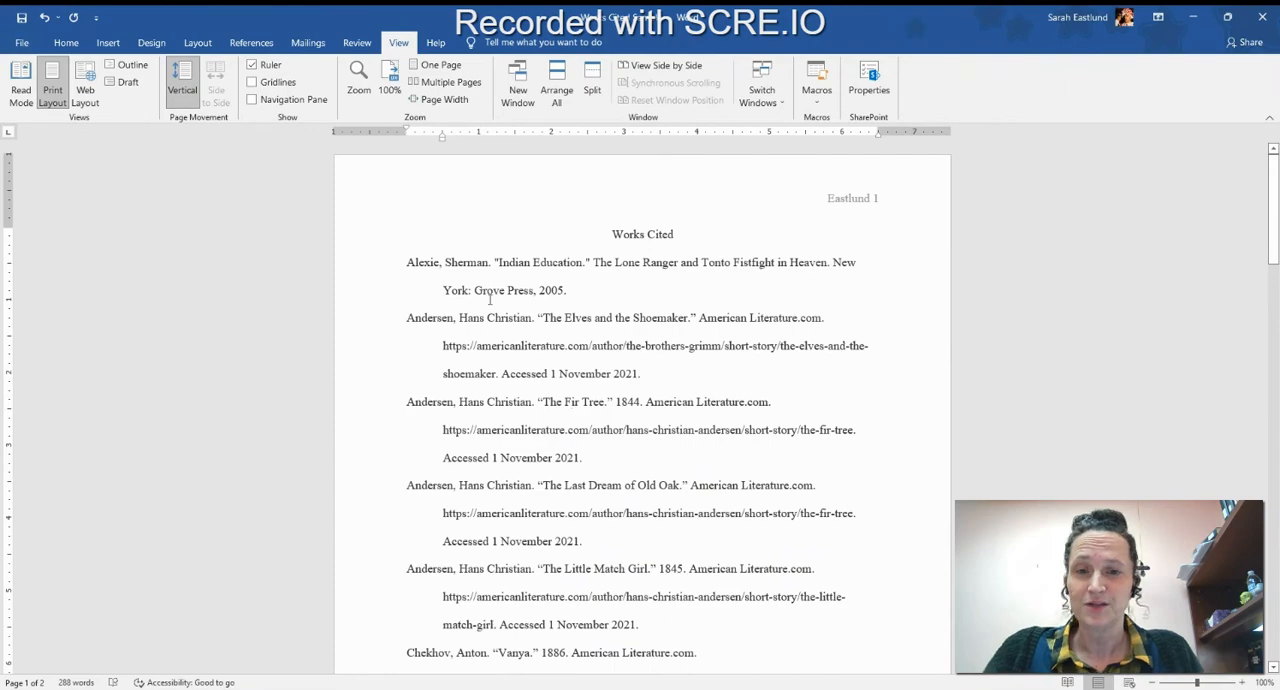
# Try moving the left indent of the entire document, title included, to the 0 mark on the ruler.
pyautogui.hotkey('ctrl', 'a')
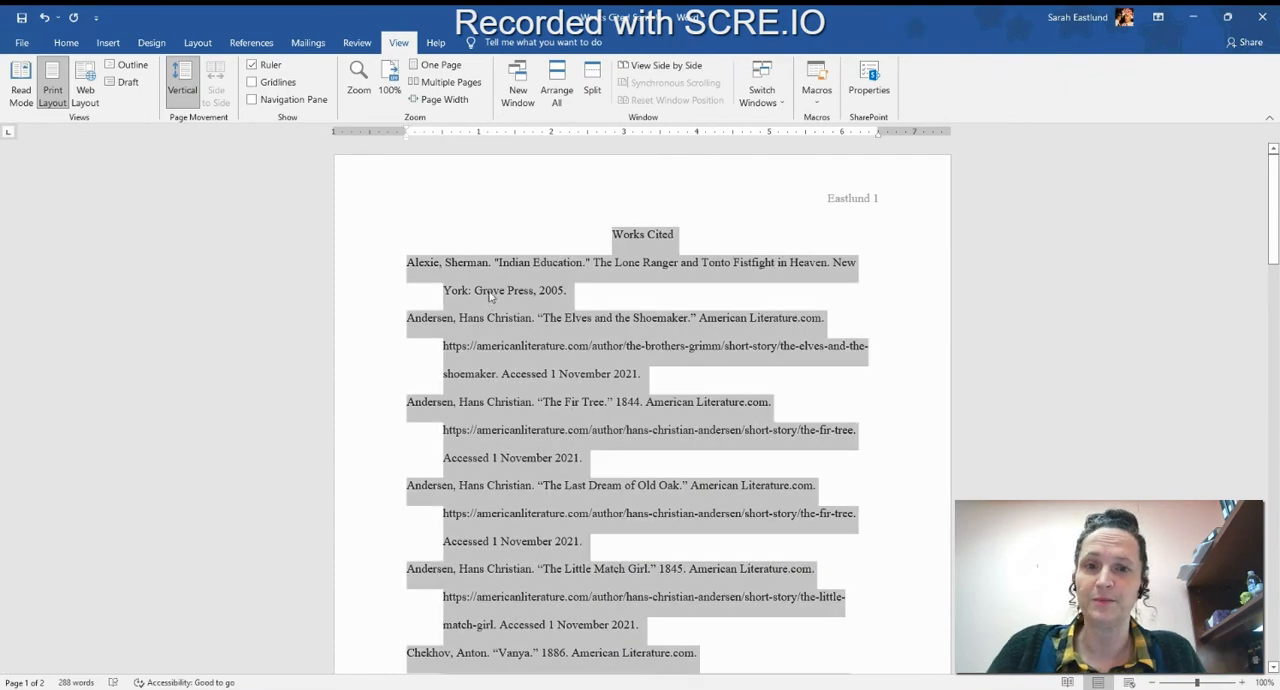
pyautogui.moveTo(407, 138); pyautogui.dragTo(408, 138)
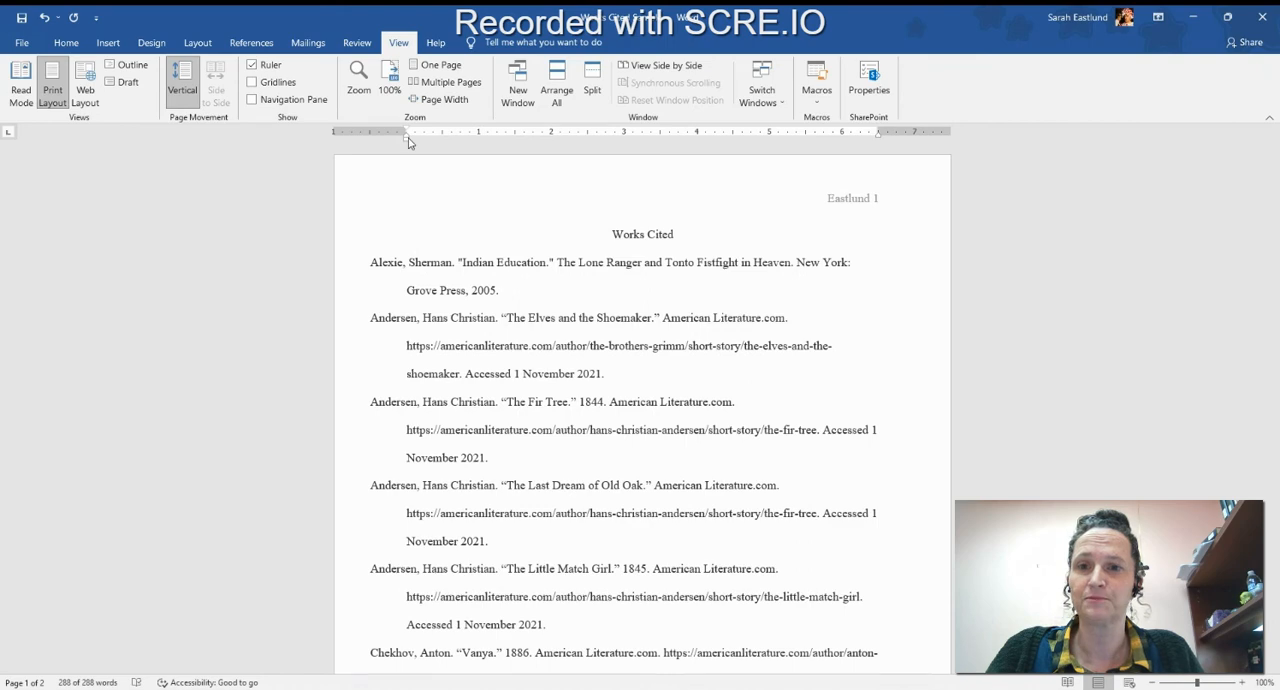
pyautogui.click(541, 342)
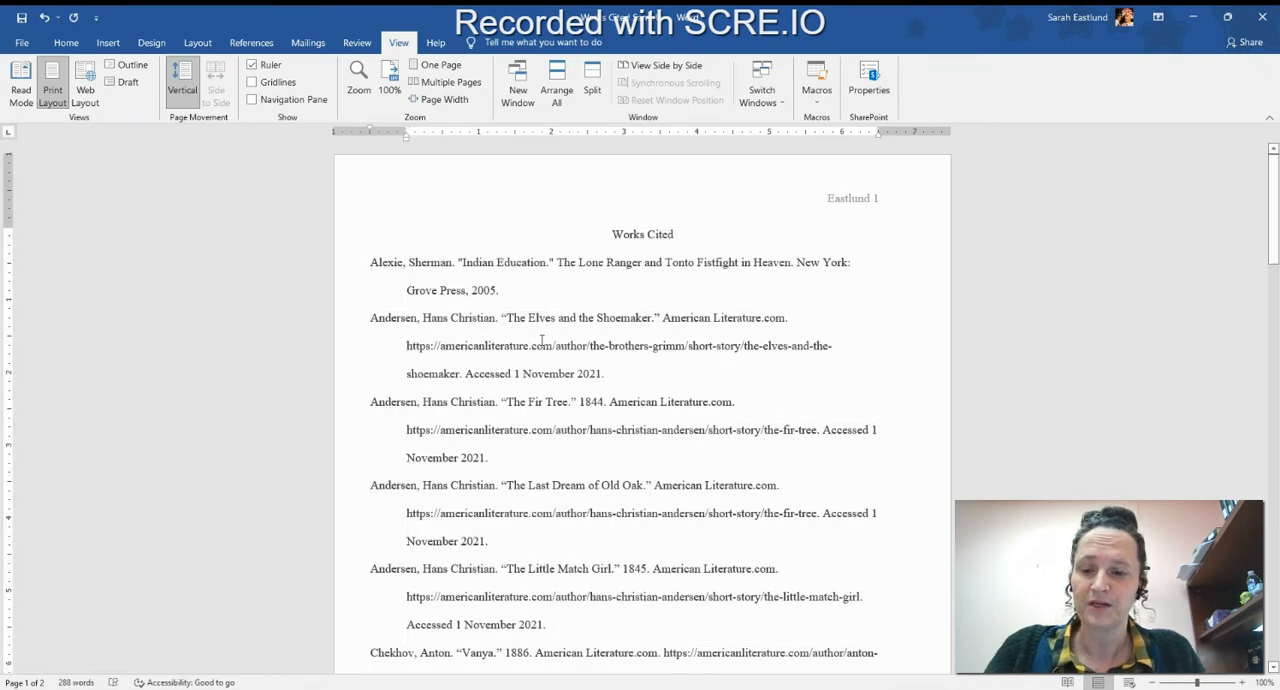
# Realign the citations from Alexie through Twain with first lines at the left margin and continuation lines indented 0.5 inch.
pyautogui.moveTo(369, 262); pyautogui.dragTo(760, 492)
pyautogui.scroll(-12, 510, 405)
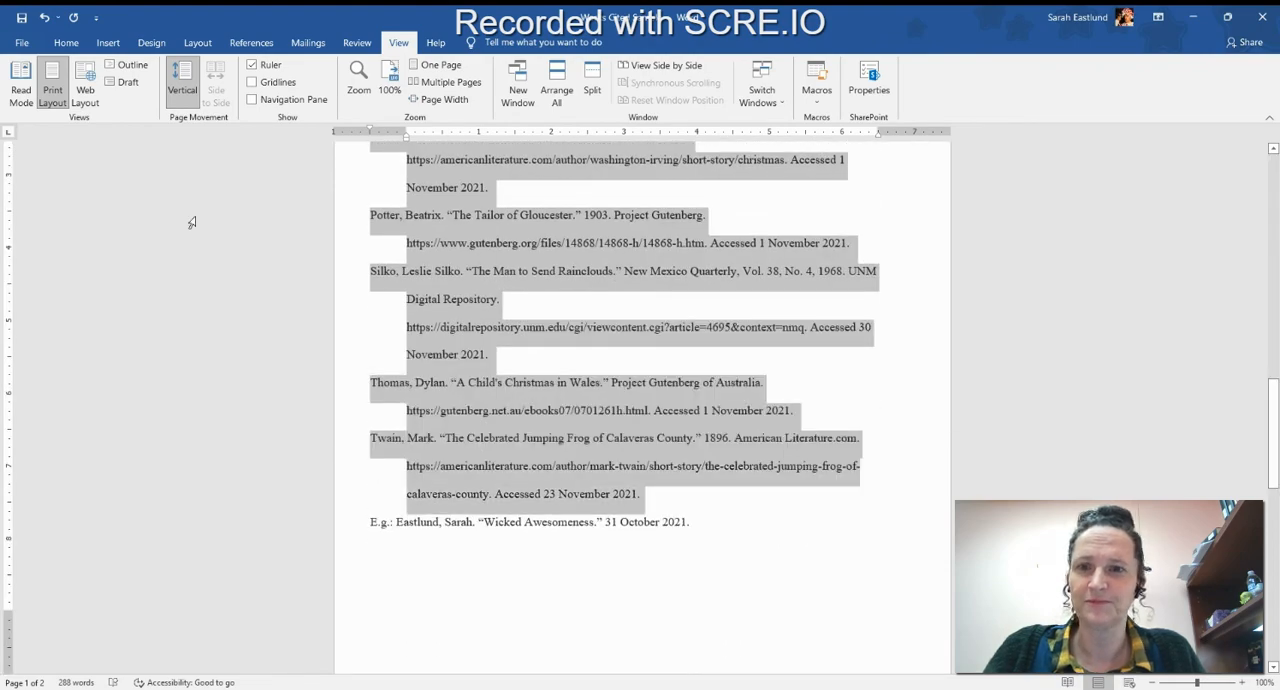
pyautogui.moveTo(371, 129); pyautogui.dragTo(442, 138)
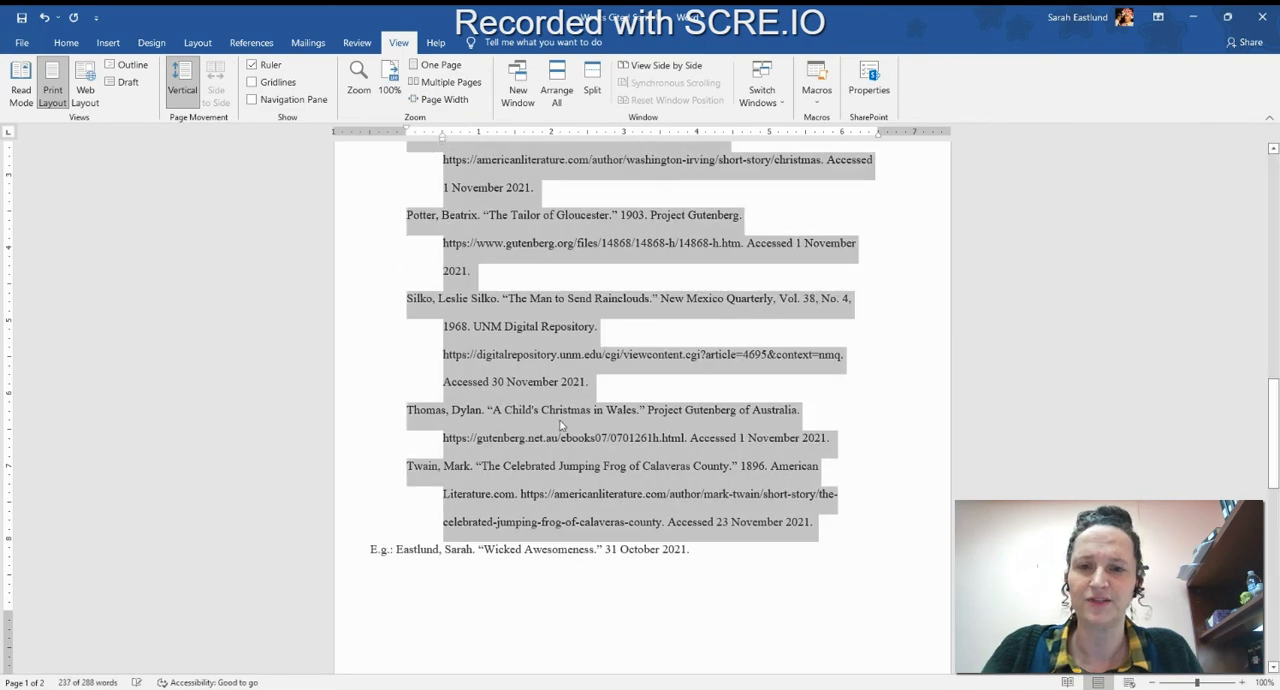
pyautogui.scroll(10, 607, 371)
pyautogui.scroll(6, 607, 371)
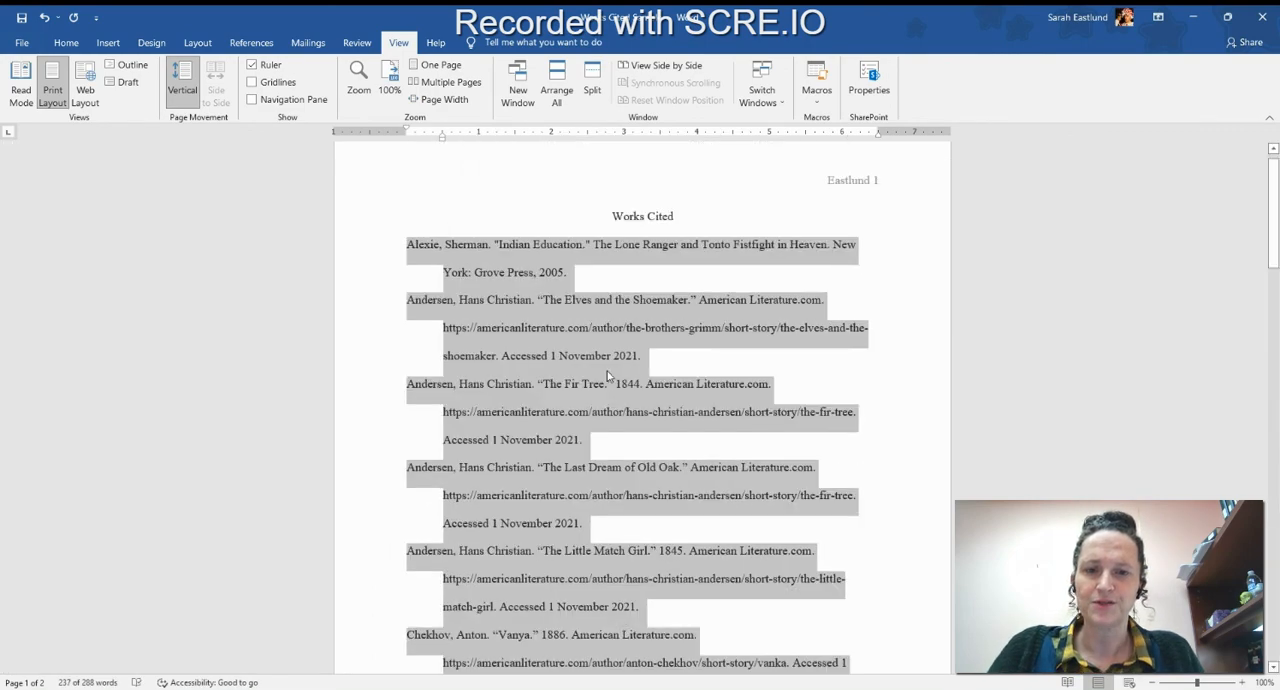
pyautogui.click(545, 430)
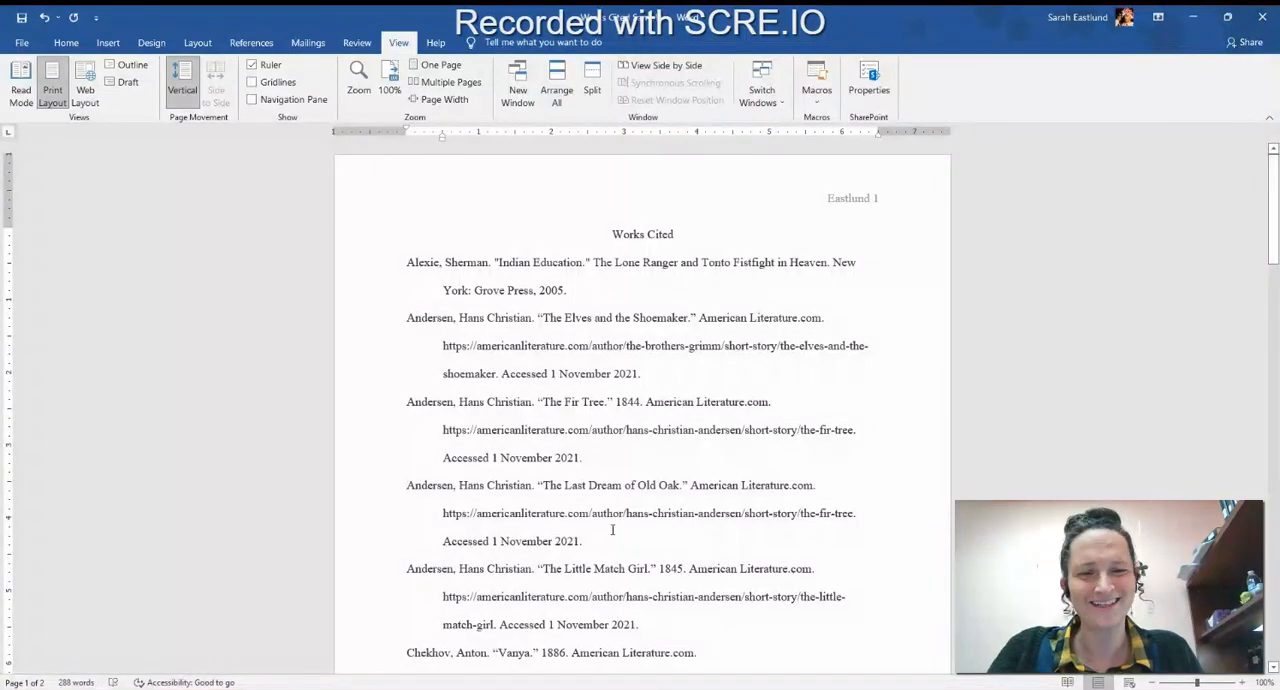